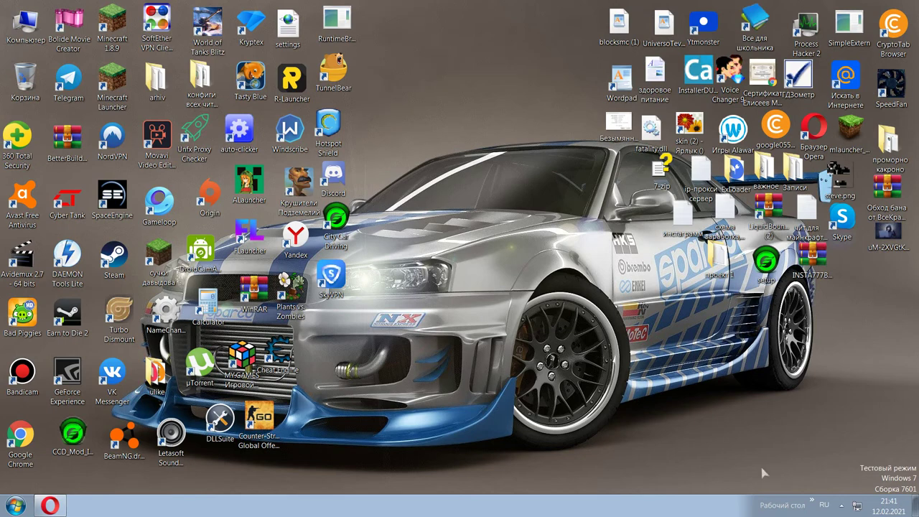
- Launch SkyVPN from the desktop
{"action": "left_click_drag", "start_coordinate": [578, 9], "coordinate": [578, 284]}
{"action": "left_click_drag", "start_coordinate": [497, 4], "coordinate": [718, 316]}
{"action": "double_click", "coordinate": [331, 274]}
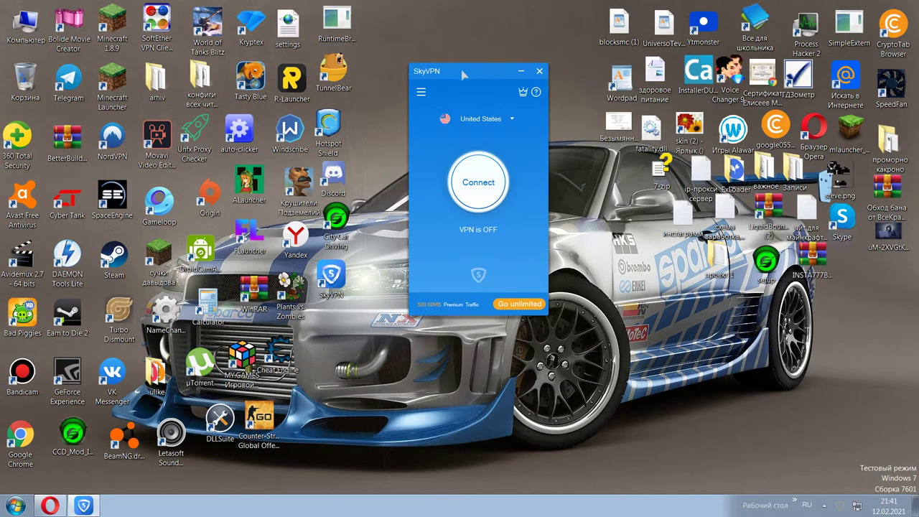
- Start a VPN connection to the United States location and cancel it
{"action": "left_click", "coordinate": [478, 188]}
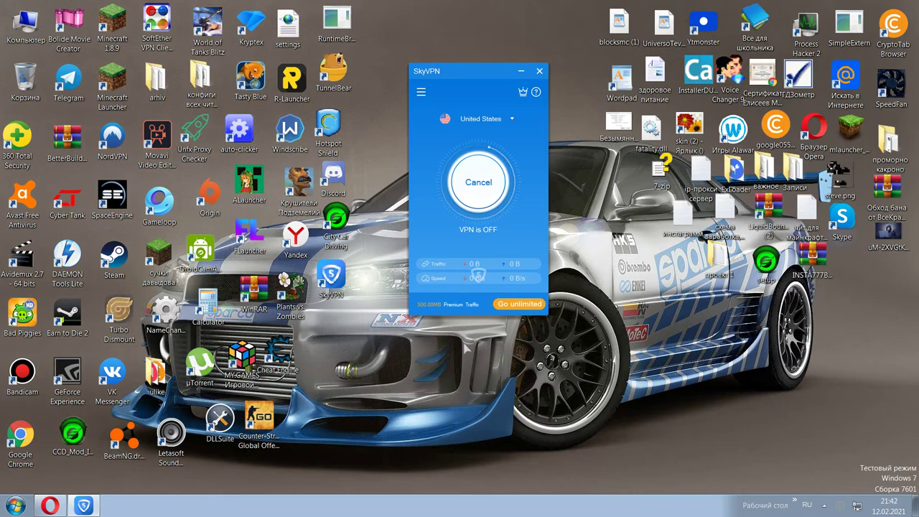
{"action": "left_click", "coordinate": [481, 187]}
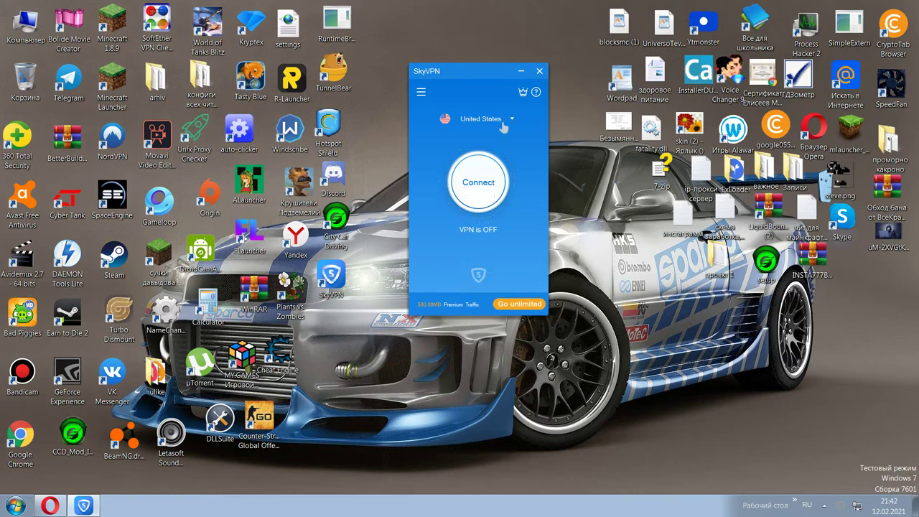
- View the mobile-app sign-up instructions and the Advanced settings of SkyVPN
{"action": "left_click", "coordinate": [422, 96]}
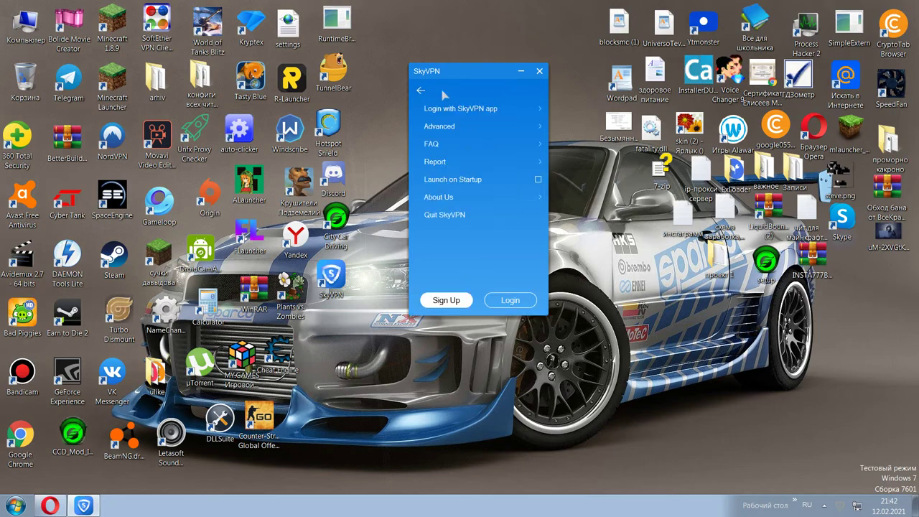
{"action": "left_click", "coordinate": [471, 116]}
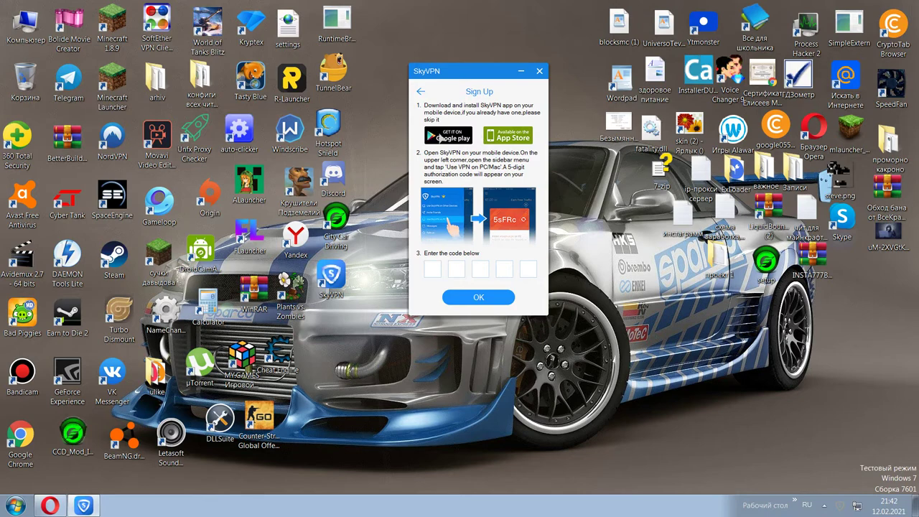
{"action": "left_click", "coordinate": [421, 91]}
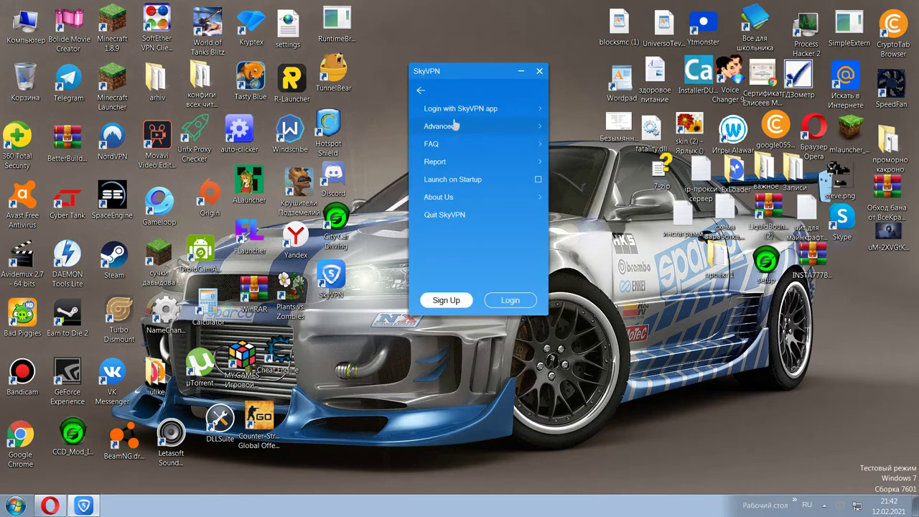
{"action": "left_click", "coordinate": [453, 127]}
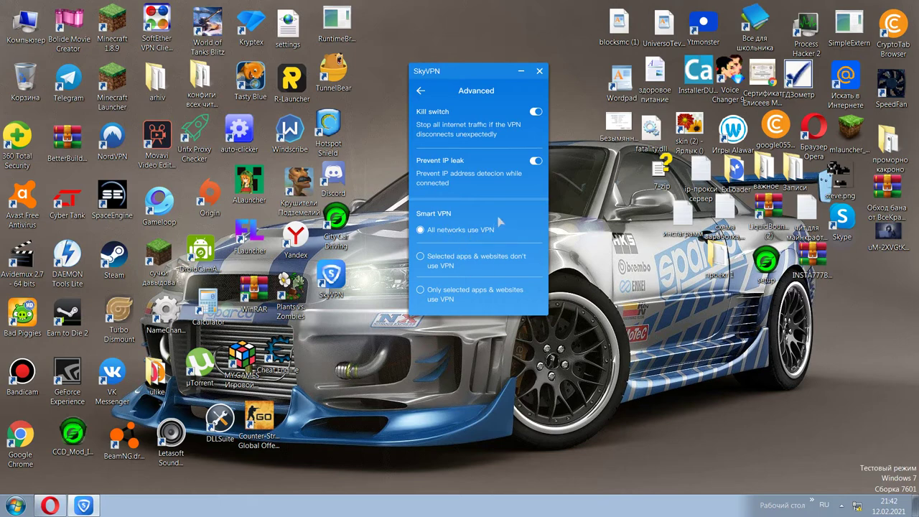
{"action": "left_click", "coordinate": [421, 91]}
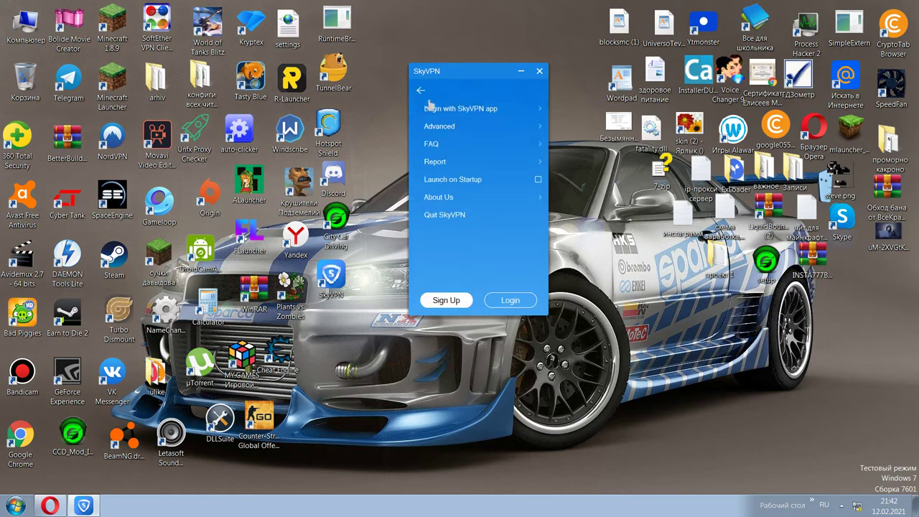
- Try to open SkyVPN's online FAQ page, check the computer's current network connections, and close the browser
{"action": "left_click", "coordinate": [447, 146]}
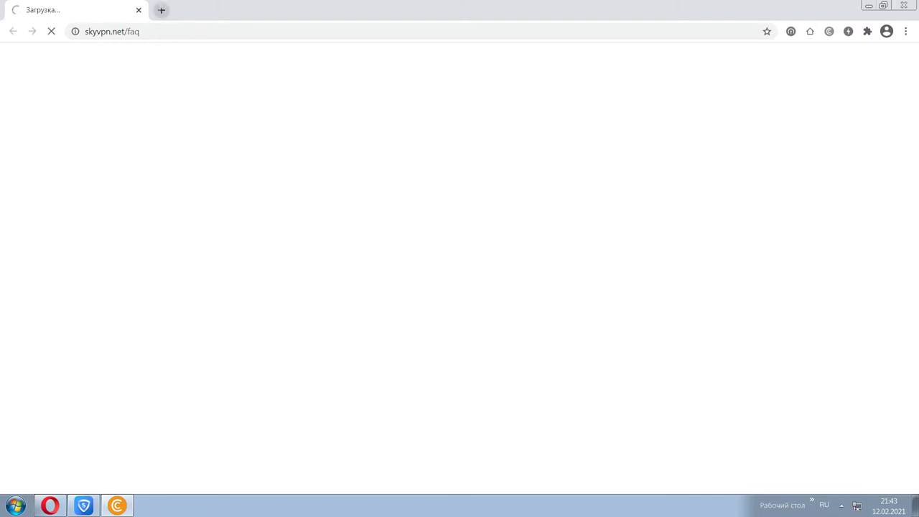
{"action": "left_click", "coordinate": [318, 306]}
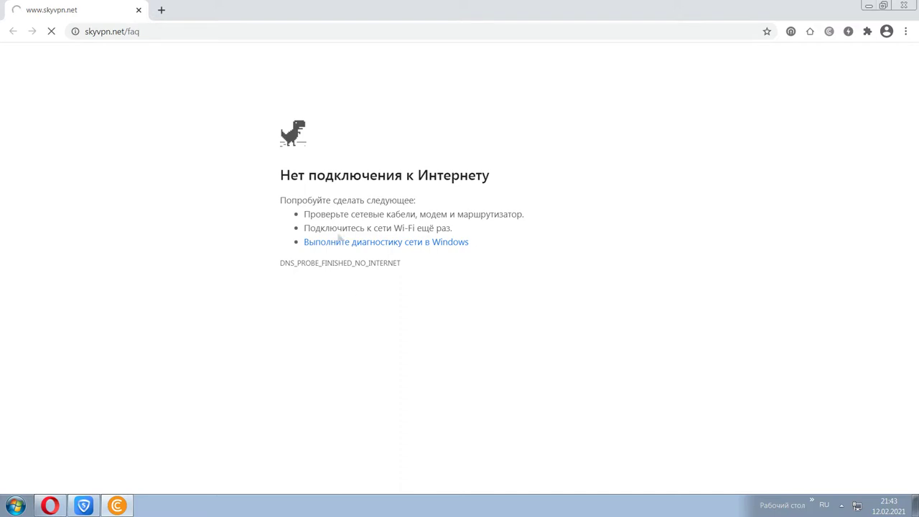
{"action": "left_click", "coordinate": [857, 506]}
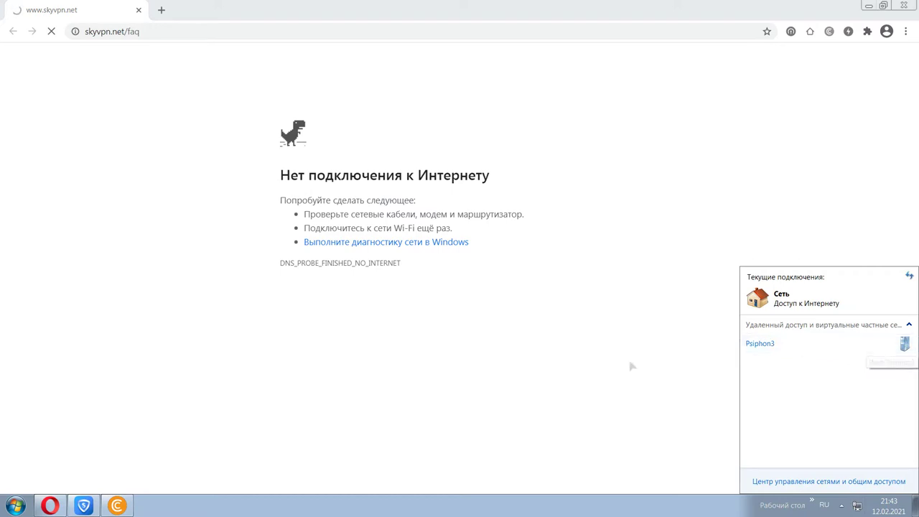
{"action": "left_click", "coordinate": [668, 310]}
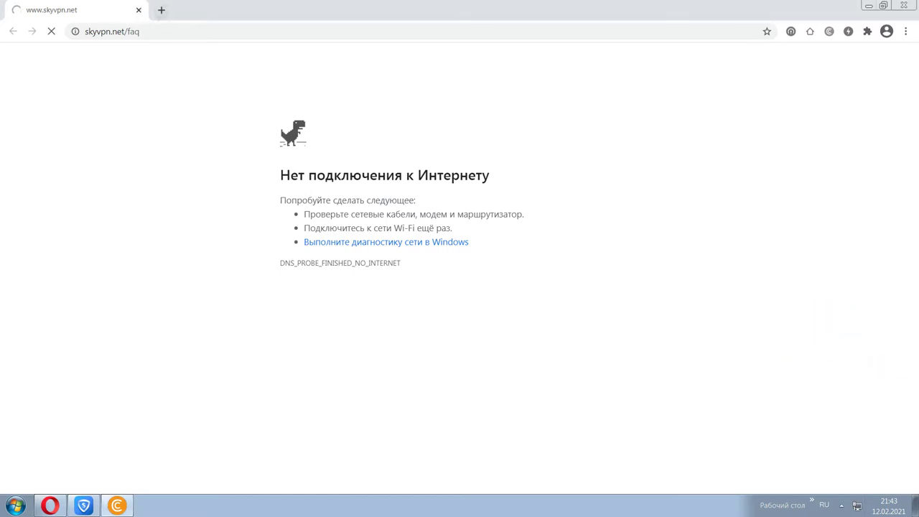
{"action": "left_click_drag", "start_coordinate": [375, 172], "coordinate": [638, 269]}
{"action": "left_click", "coordinate": [637, 269]}
{"action": "left_click", "coordinate": [904, 5]}
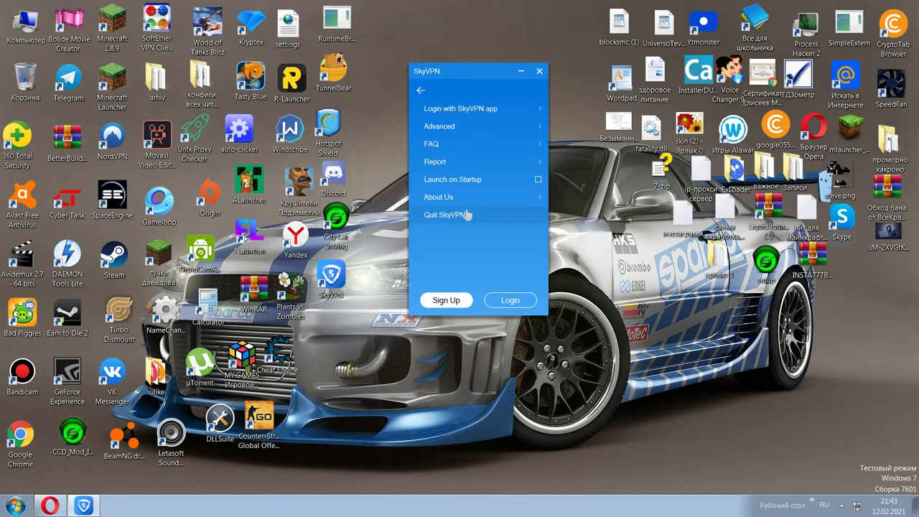
{"action": "left_click", "coordinate": [459, 145]}
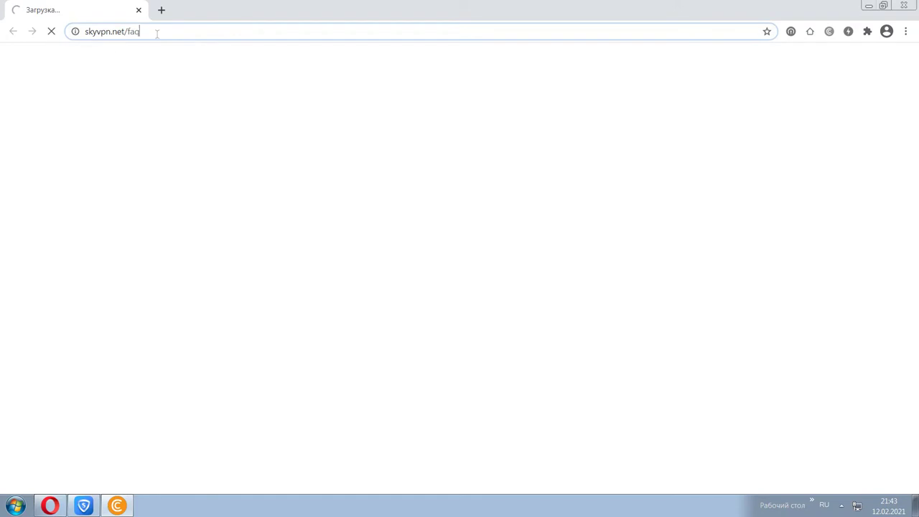
{"action": "left_click", "coordinate": [904, 5]}
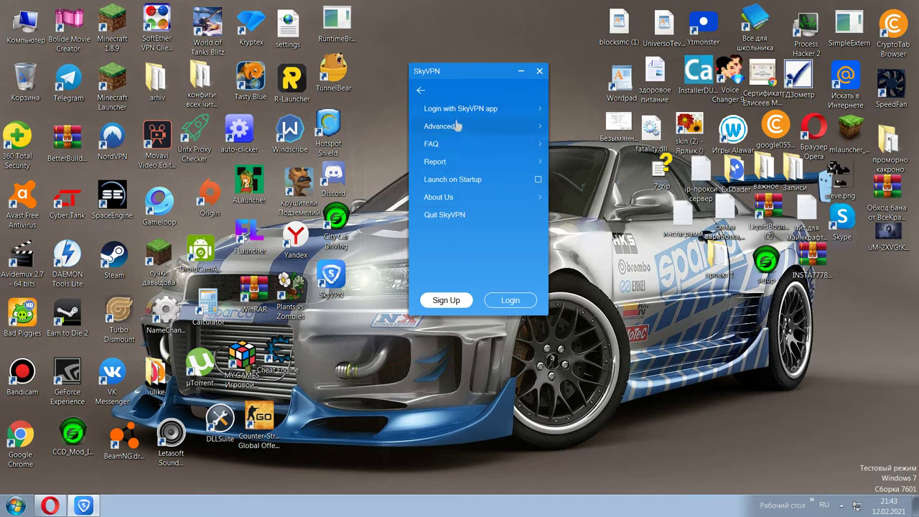
- View SkyVPN's Report form and About Us page, and return to the connection screen
{"action": "left_click", "coordinate": [448, 163]}
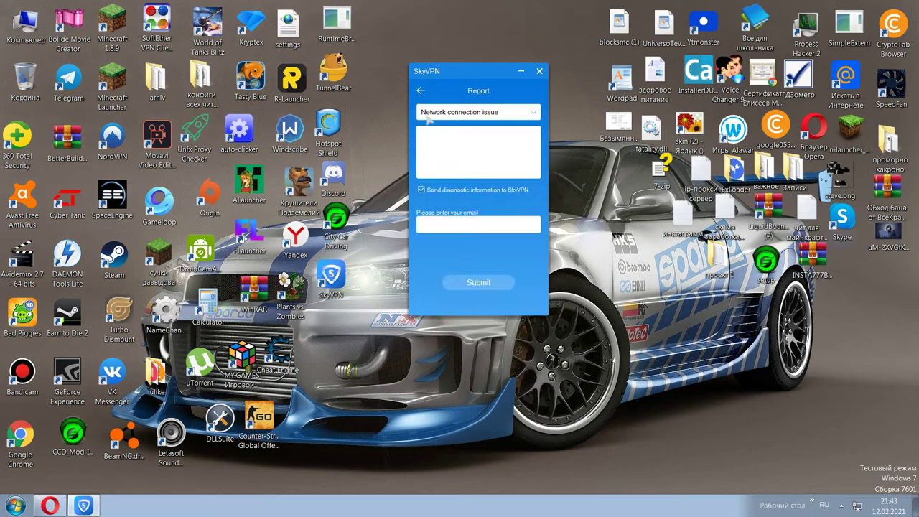
{"action": "left_click", "coordinate": [421, 90]}
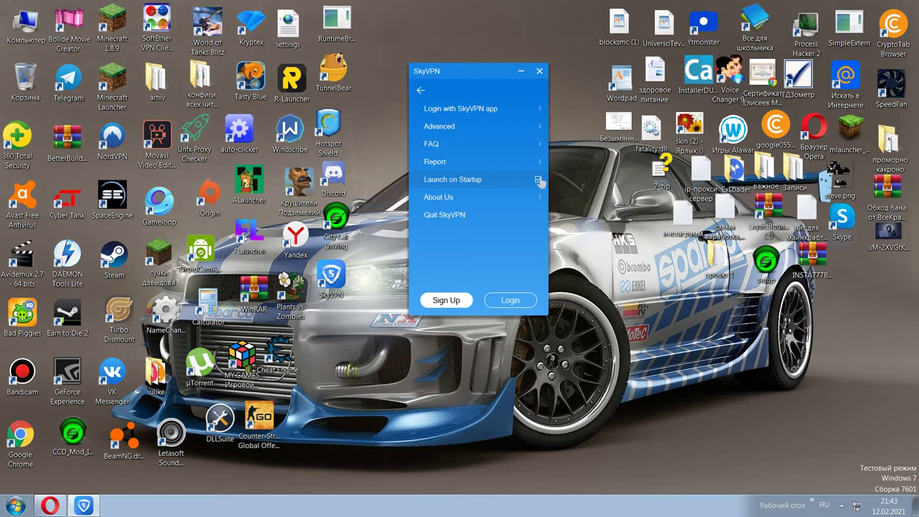
{"action": "left_click", "coordinate": [463, 197]}
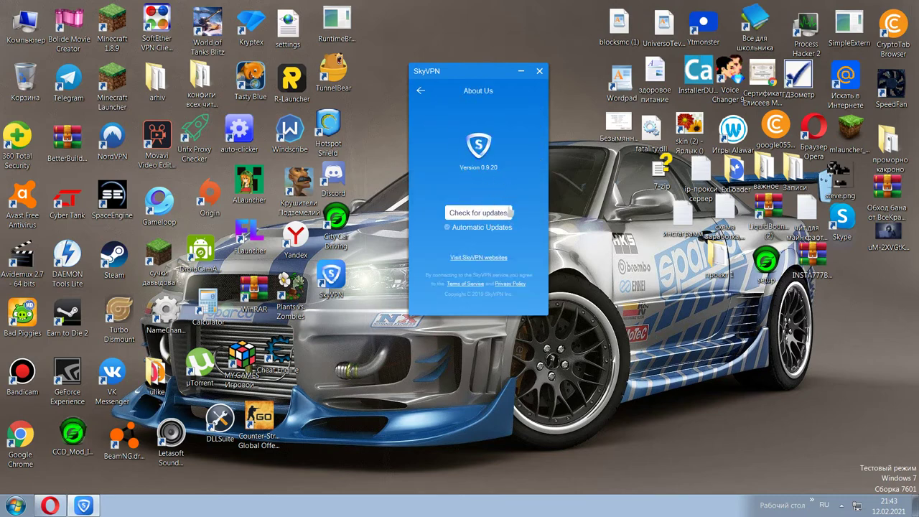
{"action": "left_click", "coordinate": [421, 91]}
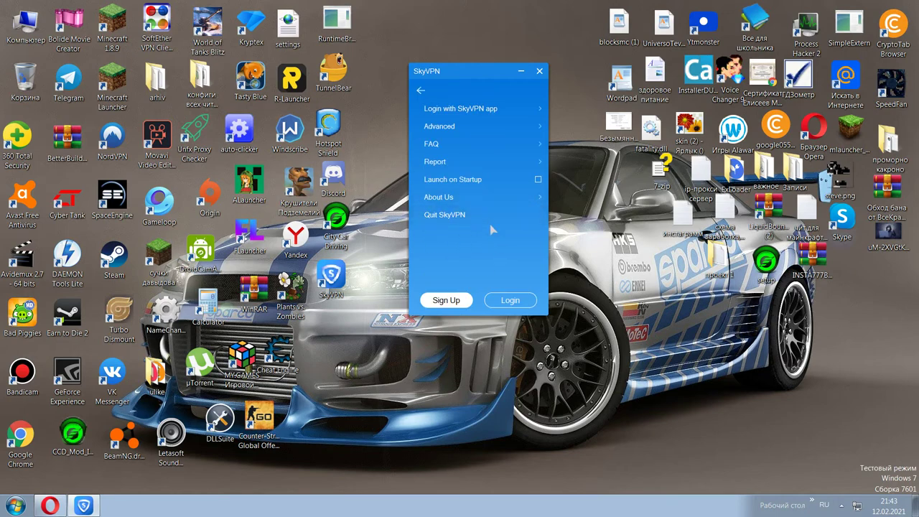
{"action": "left_click", "coordinate": [422, 90]}
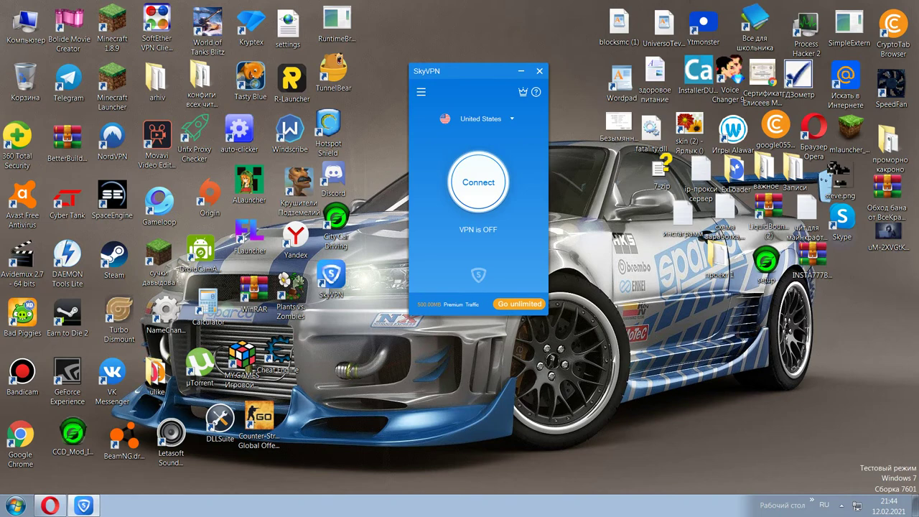
- View the premium subscription plans and the help section of SkyVPN
{"action": "left_click_drag", "start_coordinate": [422, 92], "coordinate": [428, 76]}
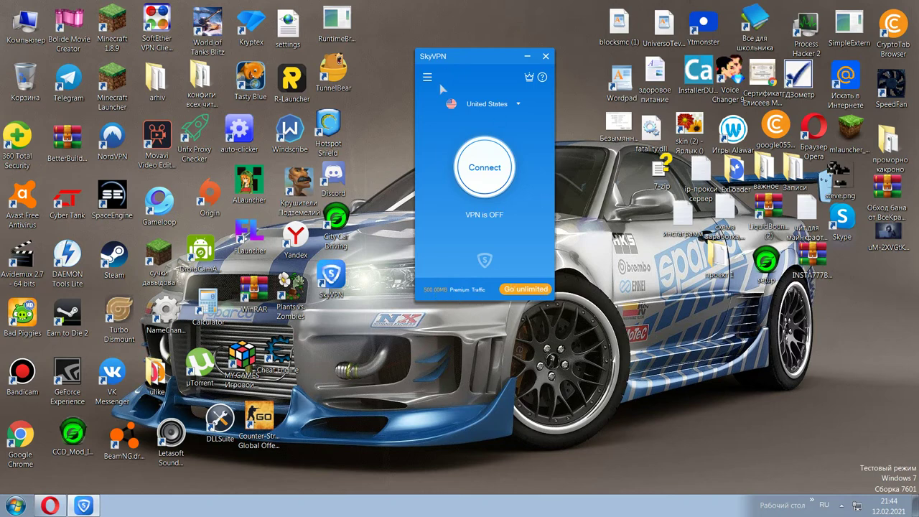
{"action": "left_click", "coordinate": [529, 77]}
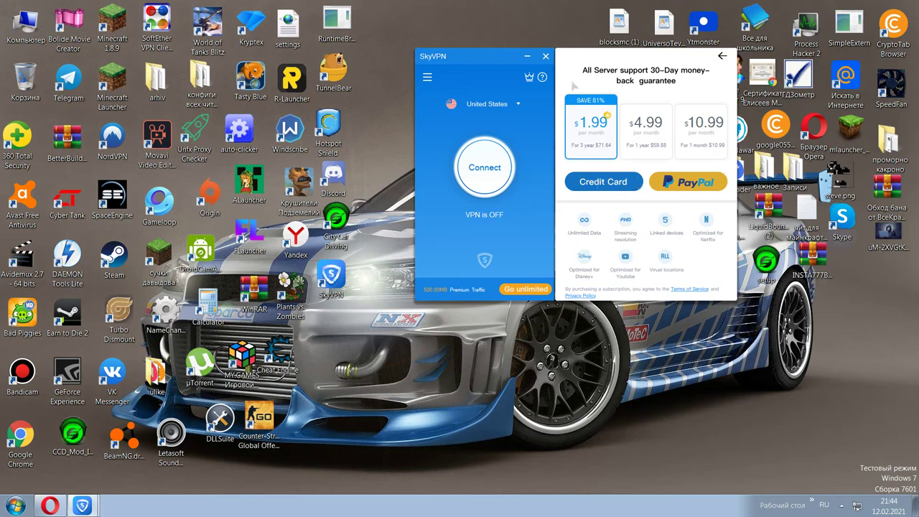
{"action": "left_click", "coordinate": [722, 55]}
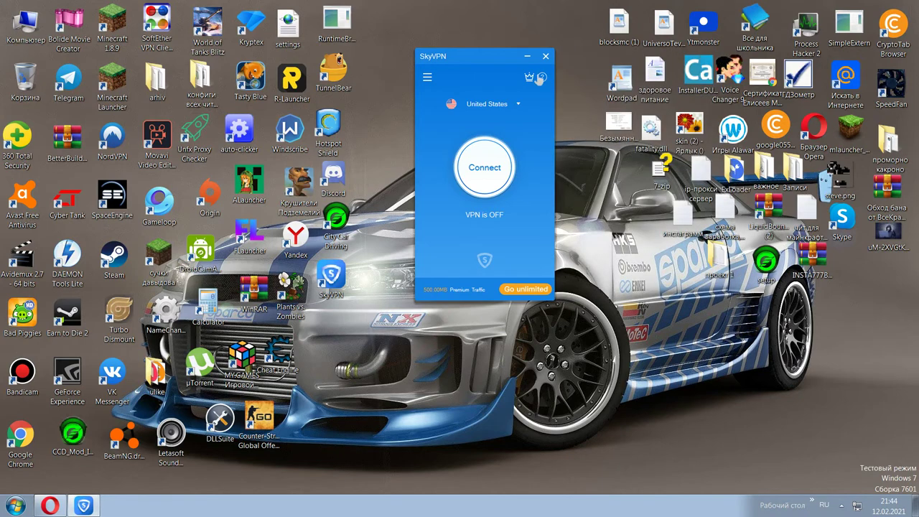
{"action": "left_click", "coordinate": [542, 77]}
{"action": "left_click", "coordinate": [429, 76]}
- Try again to load the skyvpn.net FAQ page, close the browser, and return to SkyVPN's connection screen
{"action": "left_click", "coordinate": [427, 78]}
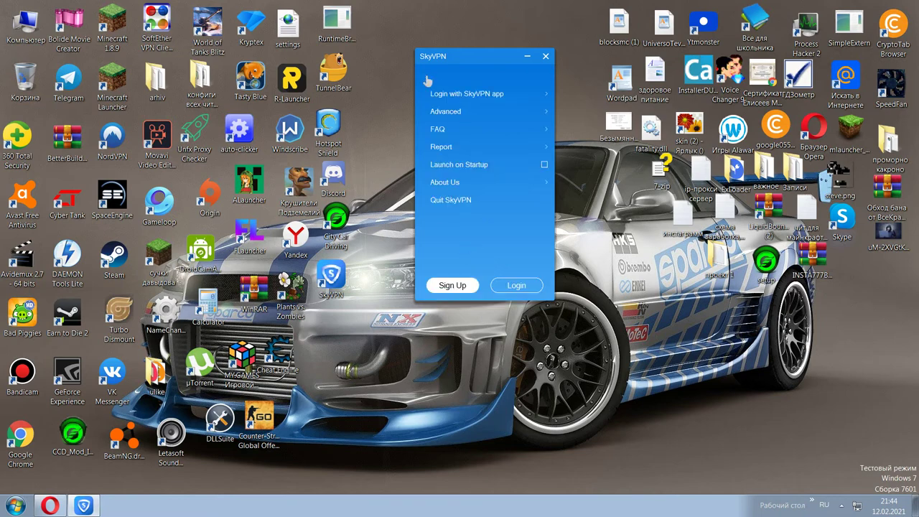
{"action": "left_click", "coordinate": [440, 129]}
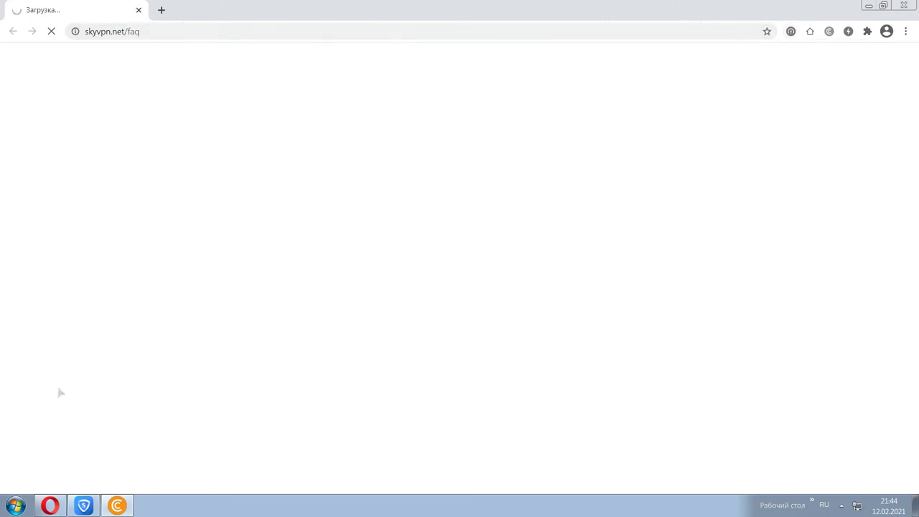
{"action": "left_click_drag", "start_coordinate": [84, 31], "coordinate": [249, 177]}
{"action": "left_click", "coordinate": [248, 176]}
{"action": "left_click", "coordinate": [906, 30]}
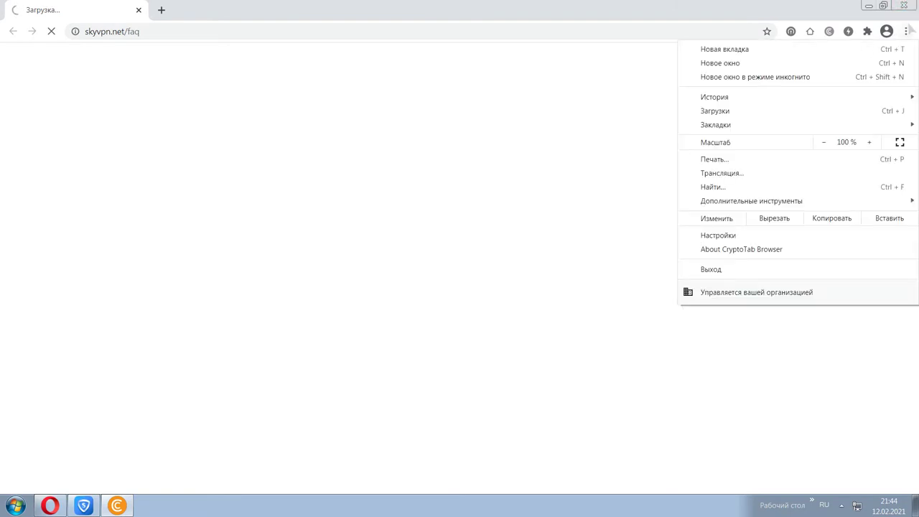
{"action": "left_click", "coordinate": [658, 62]}
{"action": "key", "text": "shift+F10"}
{"action": "key", "text": "Escape"}
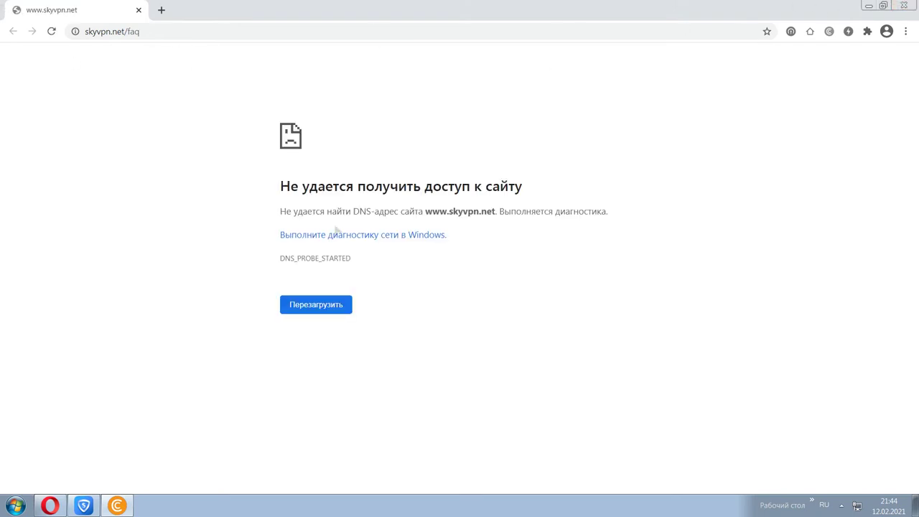
{"action": "left_click", "coordinate": [309, 305]}
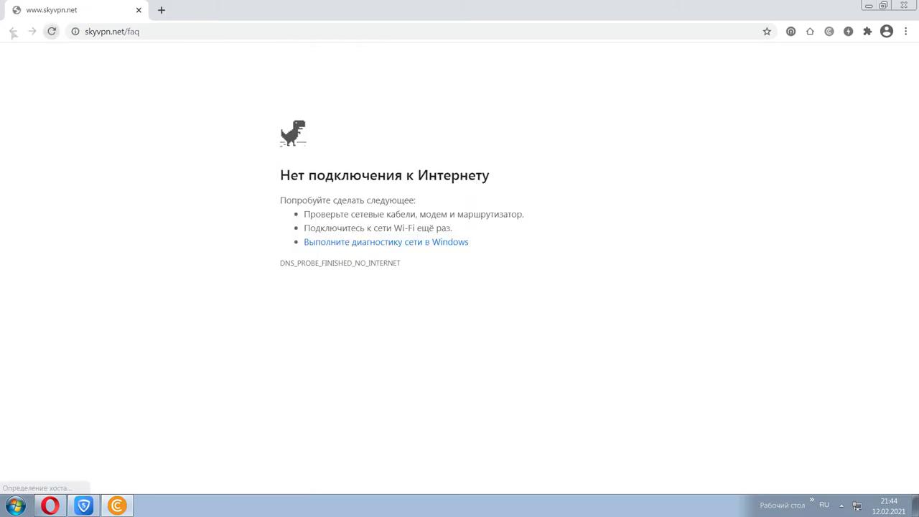
{"action": "left_click", "coordinate": [137, 10]}
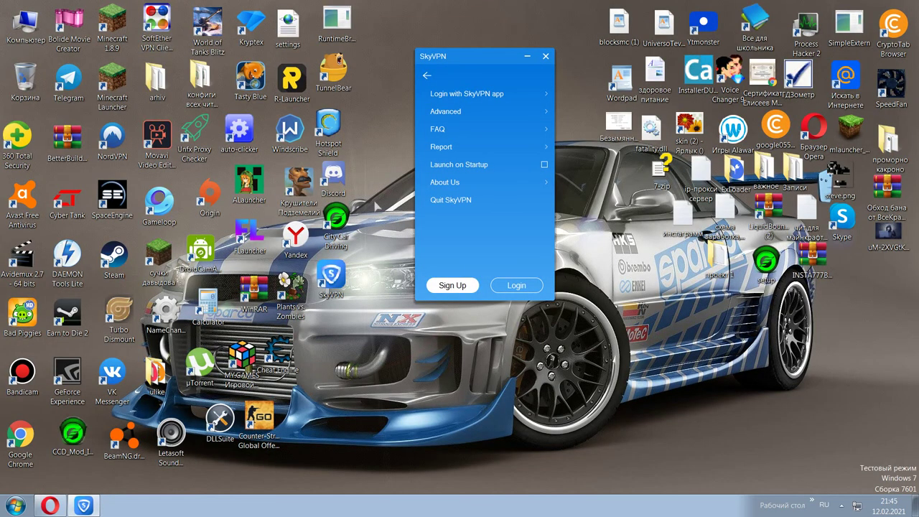
{"action": "left_click", "coordinate": [453, 137]}
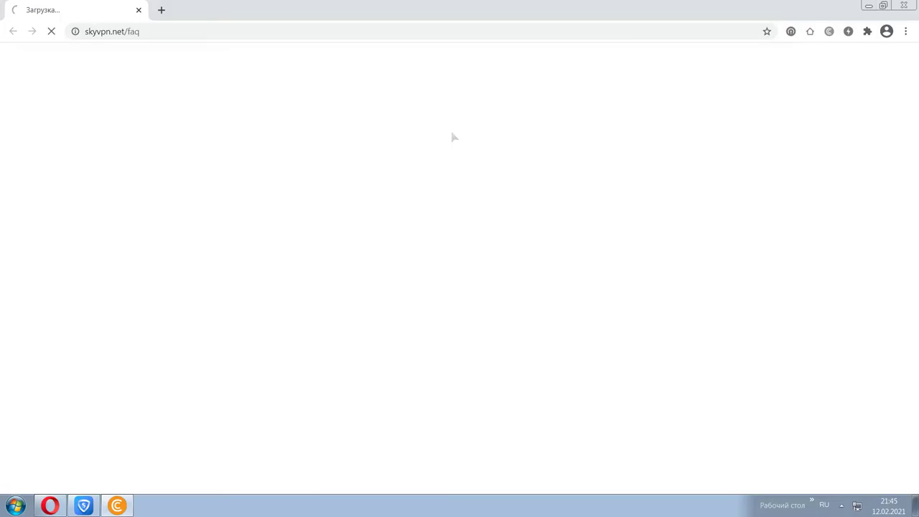
{"action": "left_click", "coordinate": [907, 4]}
{"action": "left_click", "coordinate": [434, 74]}
{"action": "left_click_drag", "start_coordinate": [465, 55], "coordinate": [439, 41]}
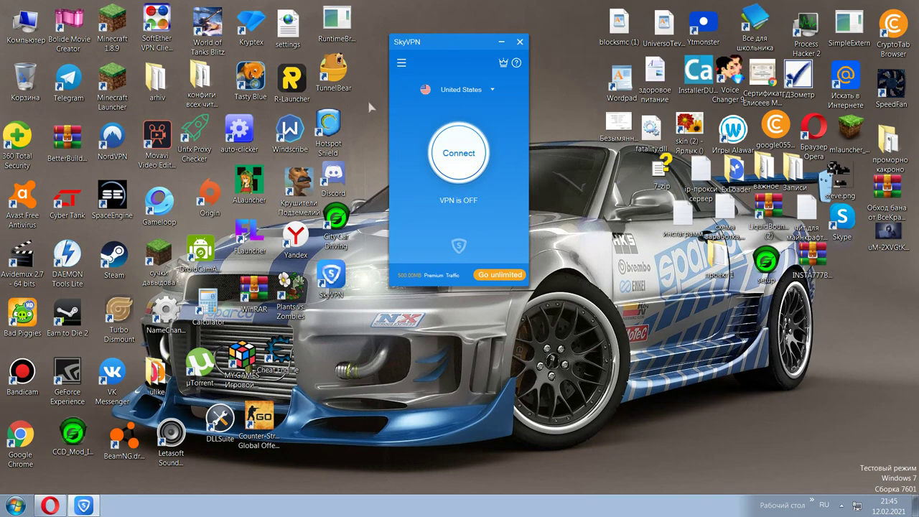
{"action": "left_click", "coordinate": [879, 499]}
{"action": "left_click", "coordinate": [659, 366]}
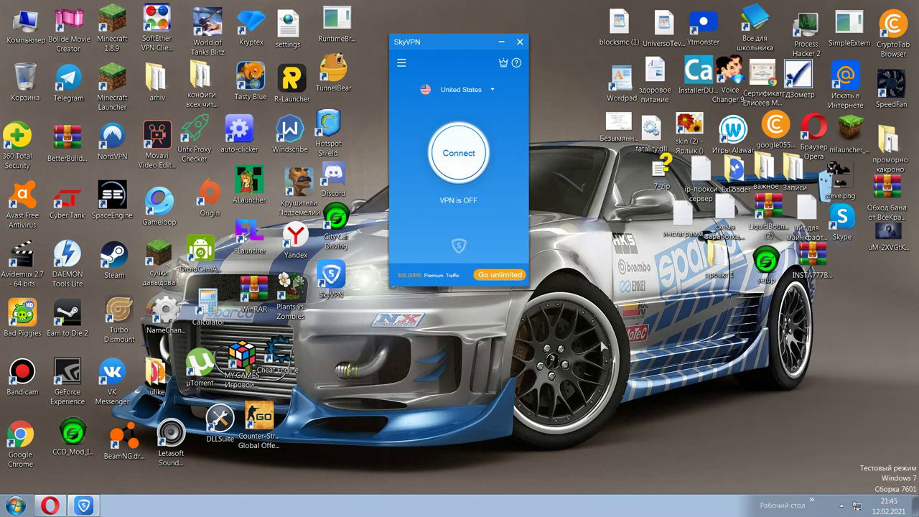
{"action": "left_click", "coordinate": [400, 64]}
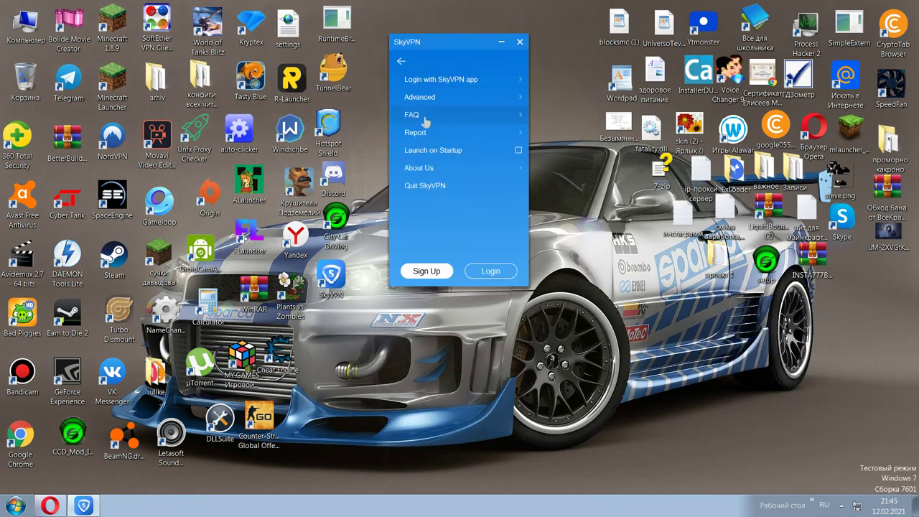
{"action": "left_click", "coordinate": [401, 63]}
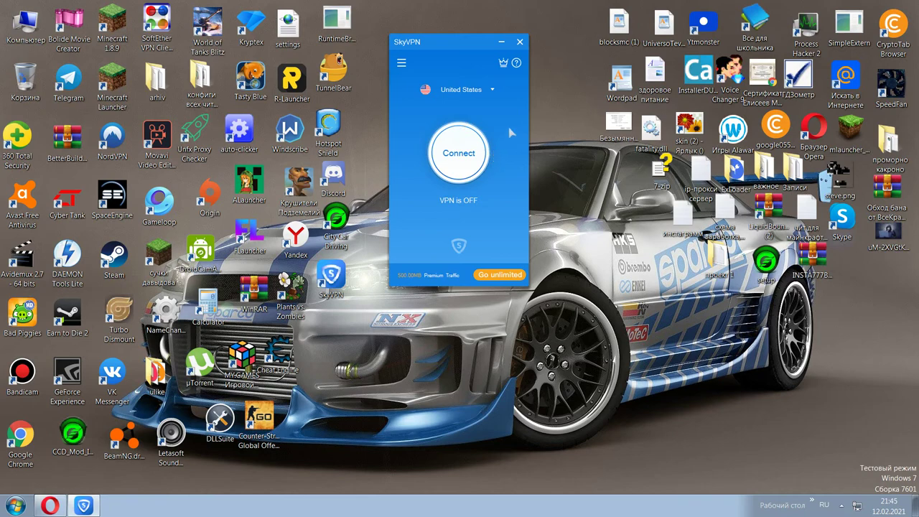
- Look through the full list of server locations, and return to the connection screen with United States still selected
{"action": "left_click", "coordinate": [452, 90]}
{"action": "scroll", "coordinate": [452, 179], "scroll_direction": "down", "scroll_amount": 10}
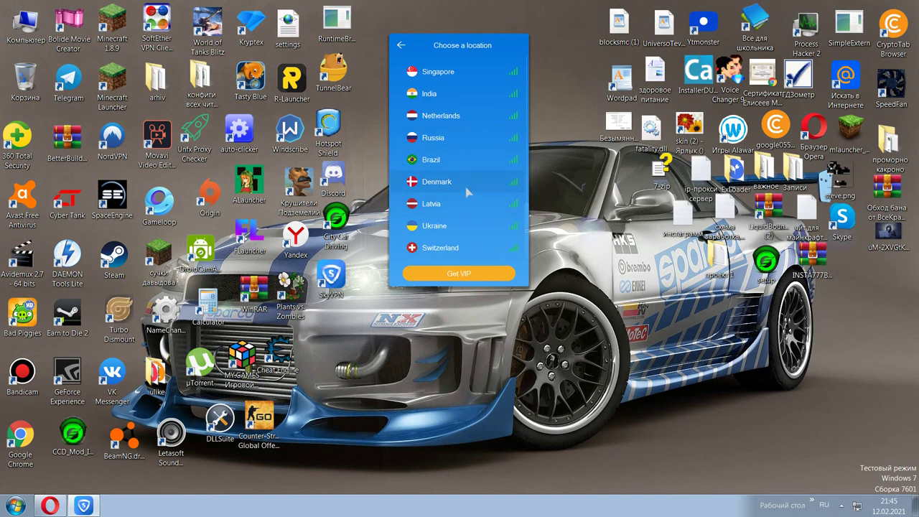
{"action": "scroll", "coordinate": [459, 179], "scroll_direction": "up", "scroll_amount": 3}
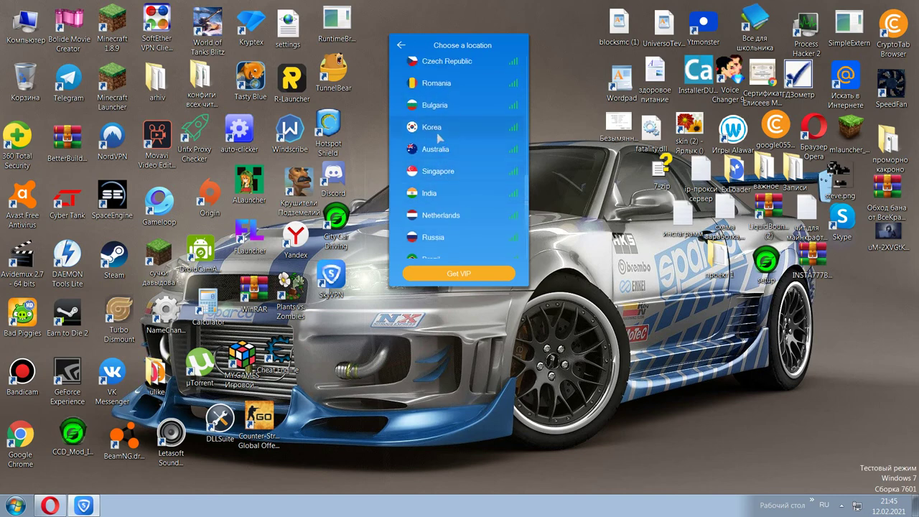
{"action": "scroll", "coordinate": [442, 134], "scroll_direction": "up", "scroll_amount": 4}
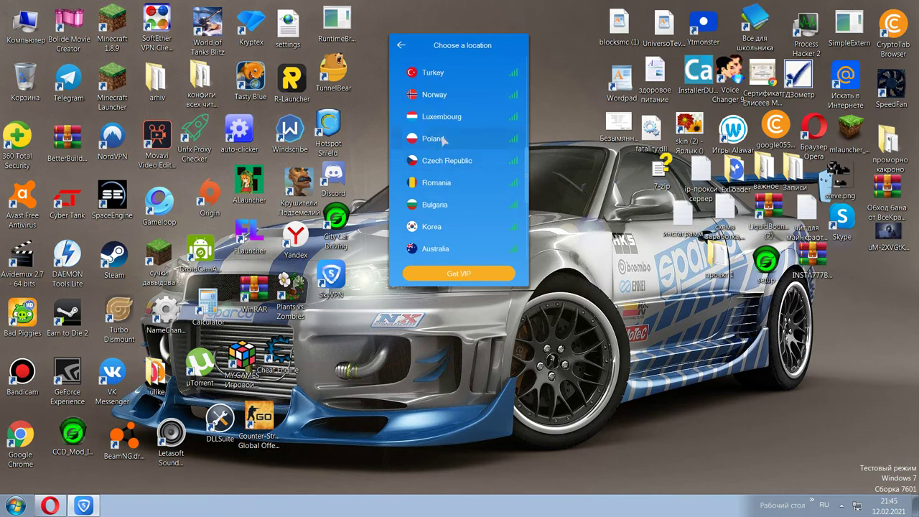
{"action": "scroll", "coordinate": [445, 173], "scroll_direction": "up", "scroll_amount": 2}
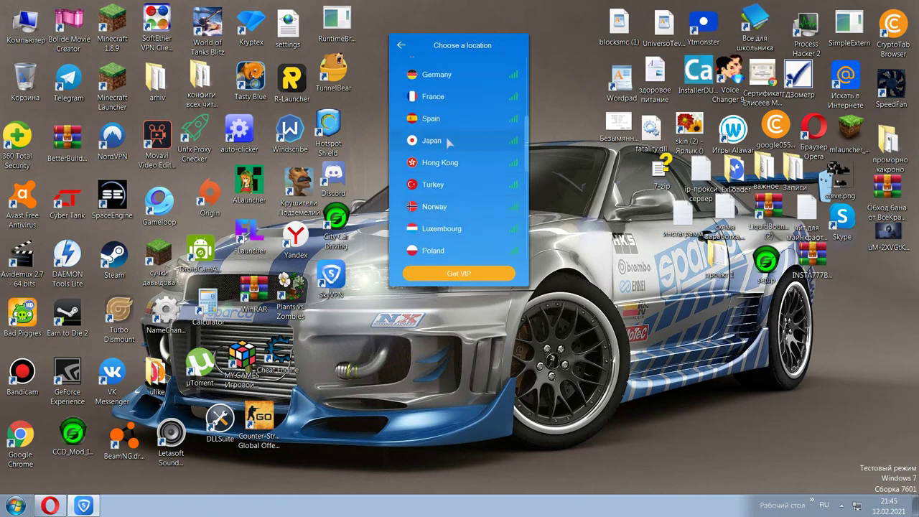
{"action": "scroll", "coordinate": [457, 149], "scroll_direction": "up", "scroll_amount": 3}
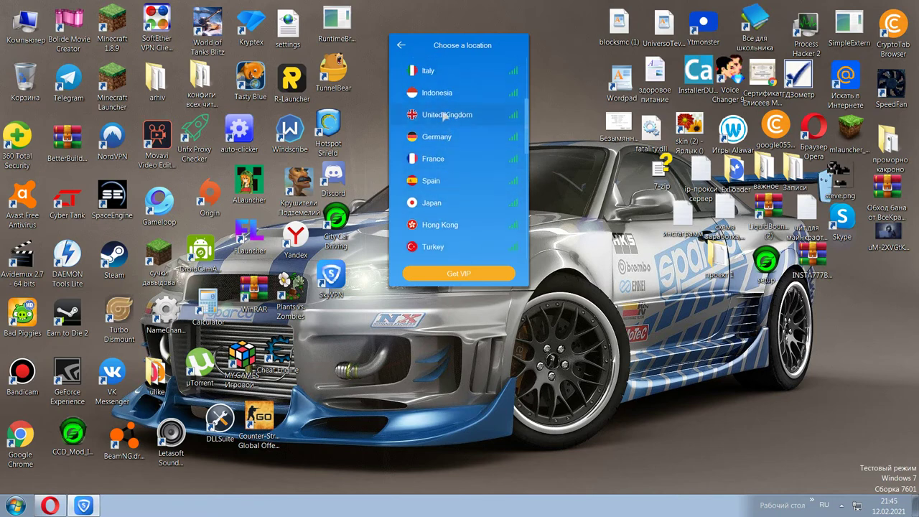
{"action": "scroll", "coordinate": [458, 151], "scroll_direction": "up", "scroll_amount": 2}
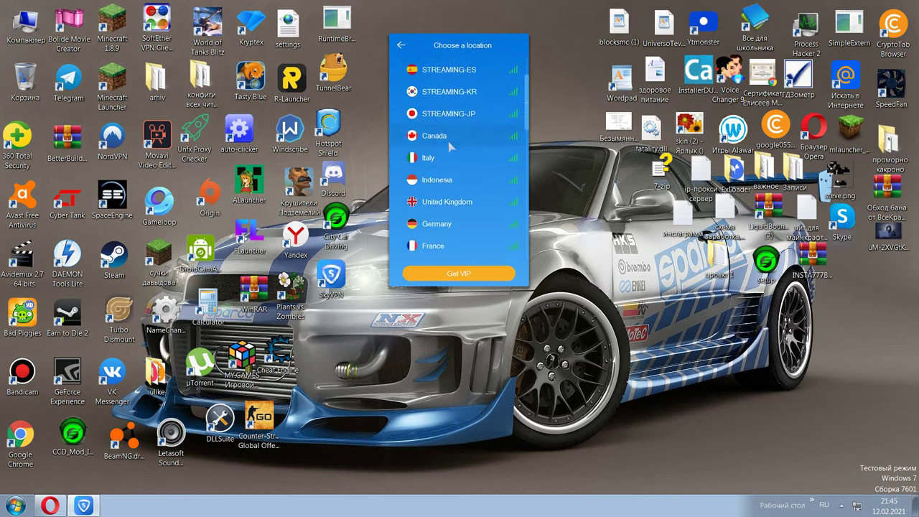
{"action": "scroll", "coordinate": [458, 158], "scroll_direction": "up", "scroll_amount": 2}
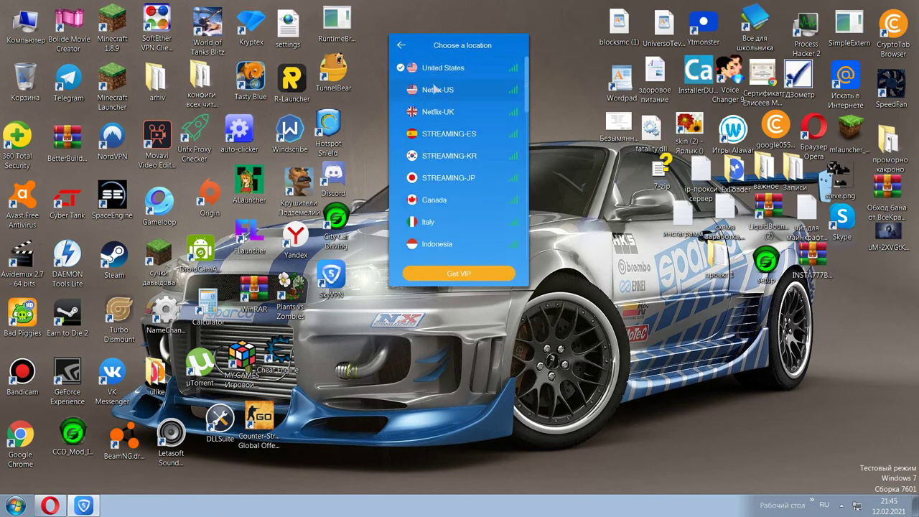
{"action": "left_click", "coordinate": [402, 45]}
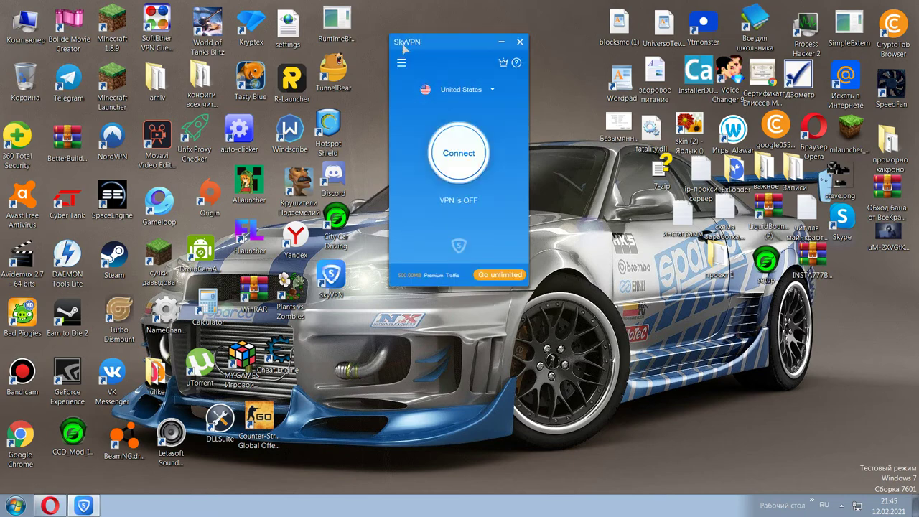
- Connect the VPN to the United States location, and view the Report form and premium plans while connected
{"action": "left_click", "coordinate": [477, 152]}
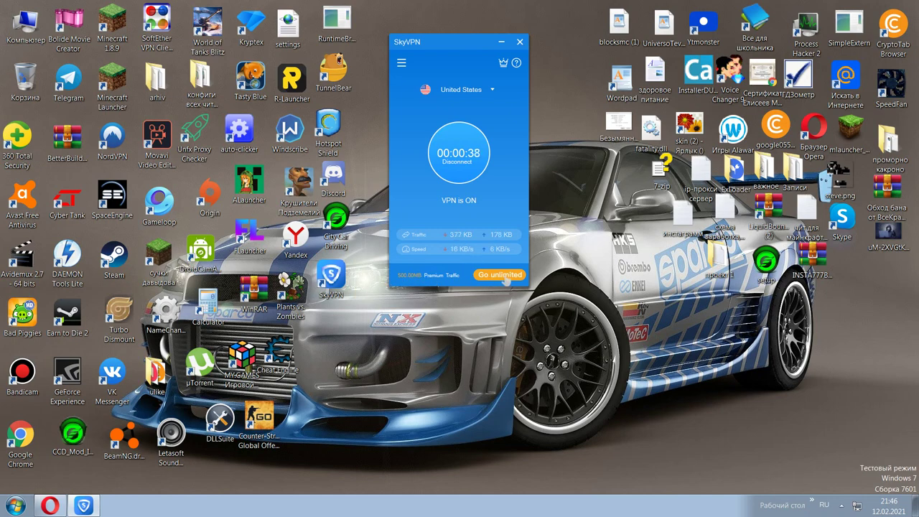
{"action": "left_click", "coordinate": [515, 64]}
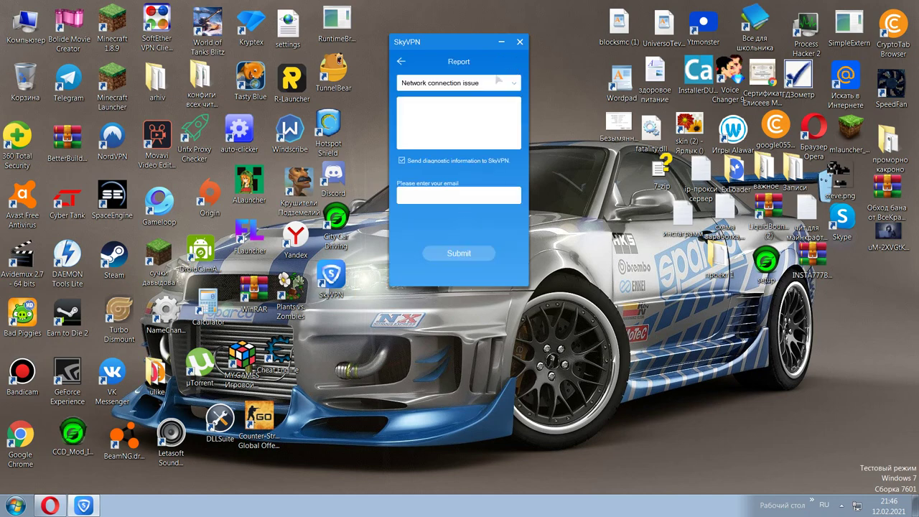
{"action": "left_click", "coordinate": [401, 63]}
{"action": "left_click", "coordinate": [503, 63]}
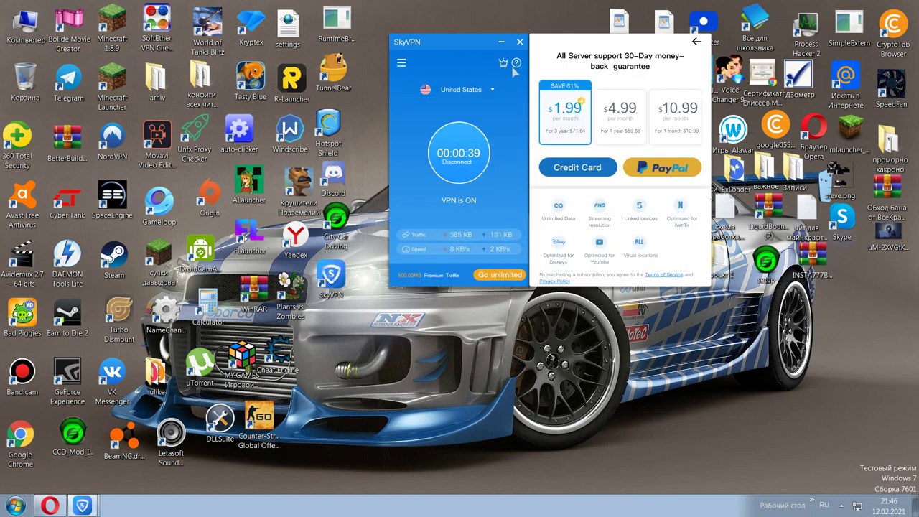
{"action": "left_click", "coordinate": [697, 41]}
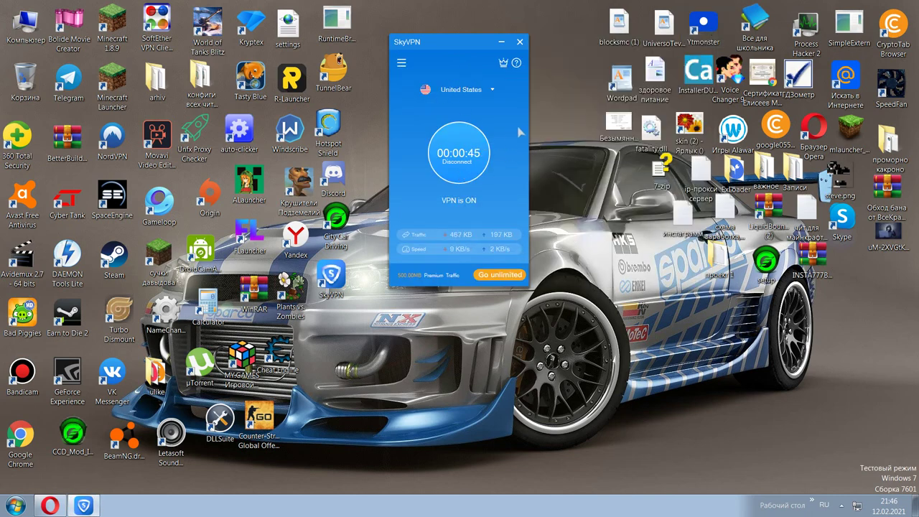
- Disconnect the VPN and close the SkyVPN window
{"action": "left_click", "coordinate": [468, 159]}
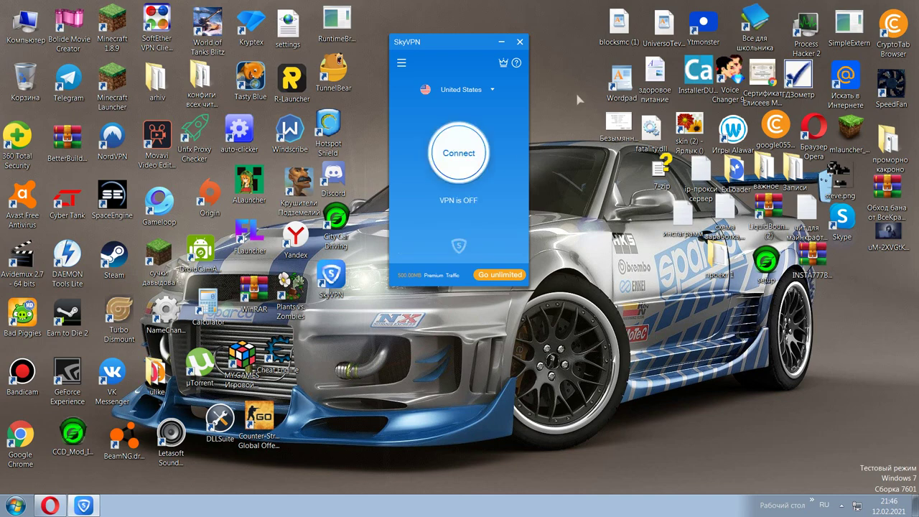
{"action": "left_click", "coordinate": [522, 44]}
- Switch to the Bandicam screen recorder running in the background
{"action": "left_click", "coordinate": [842, 506]}
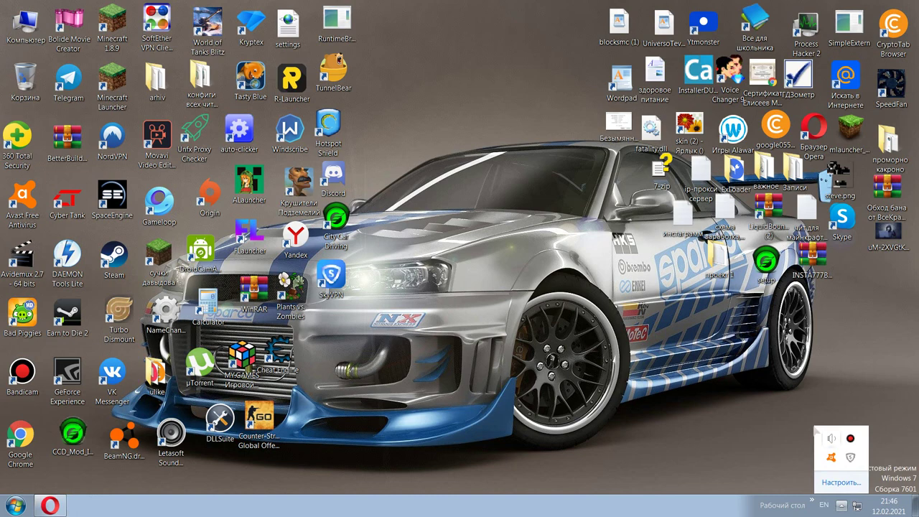
{"action": "left_click", "coordinate": [850, 438]}
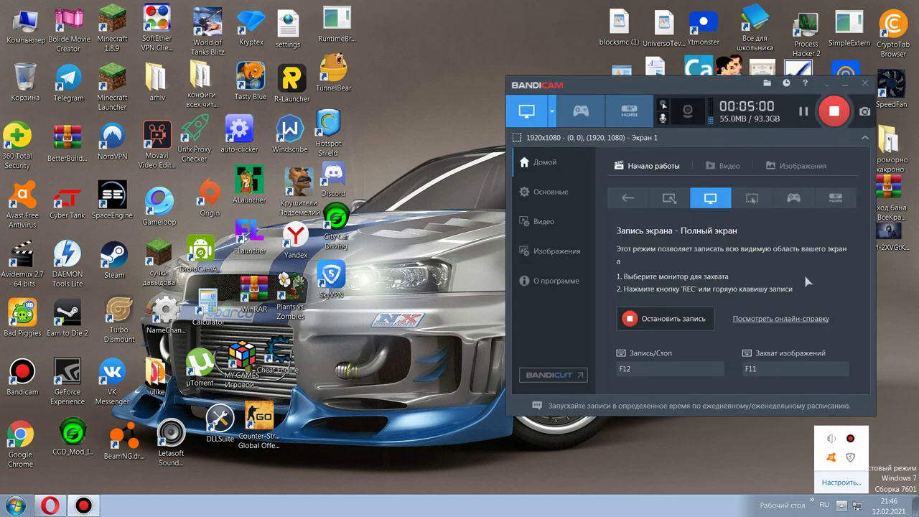